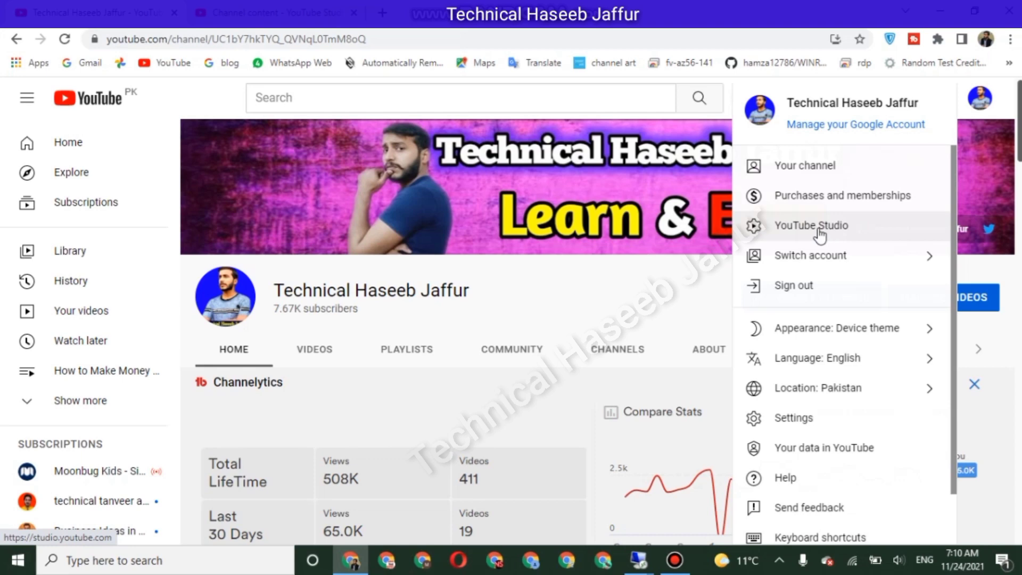
# Step: Go to YouTube Studio and open the advanced settings of the channel's upload defaults
pyautogui.click(830, 227)
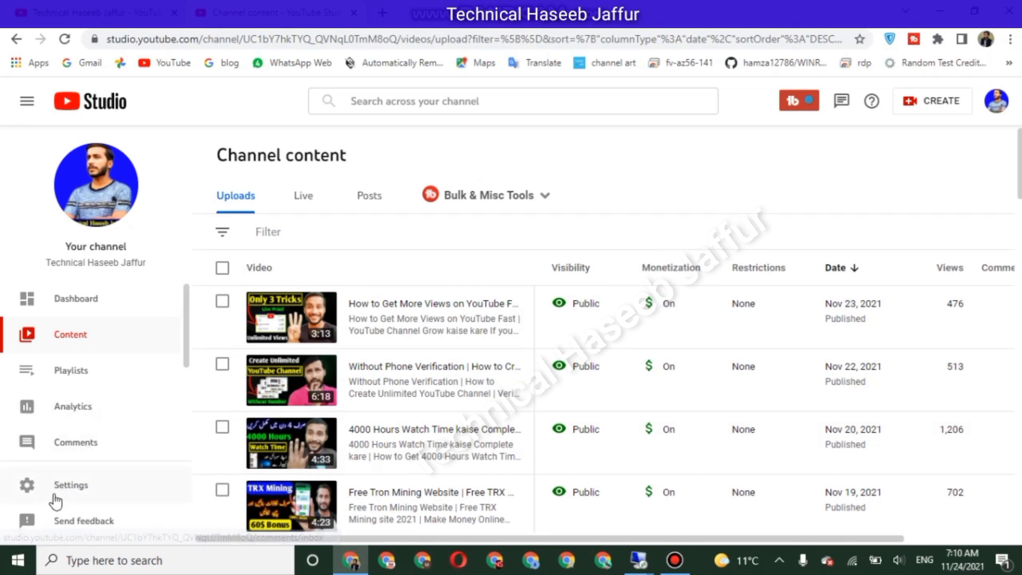
pyautogui.click(80, 486)
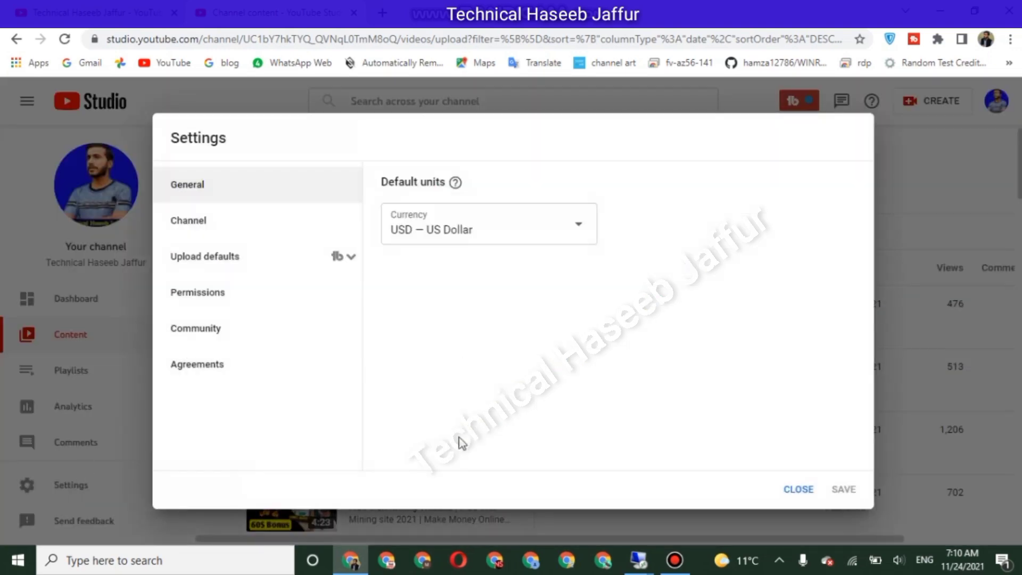
pyautogui.click(213, 264)
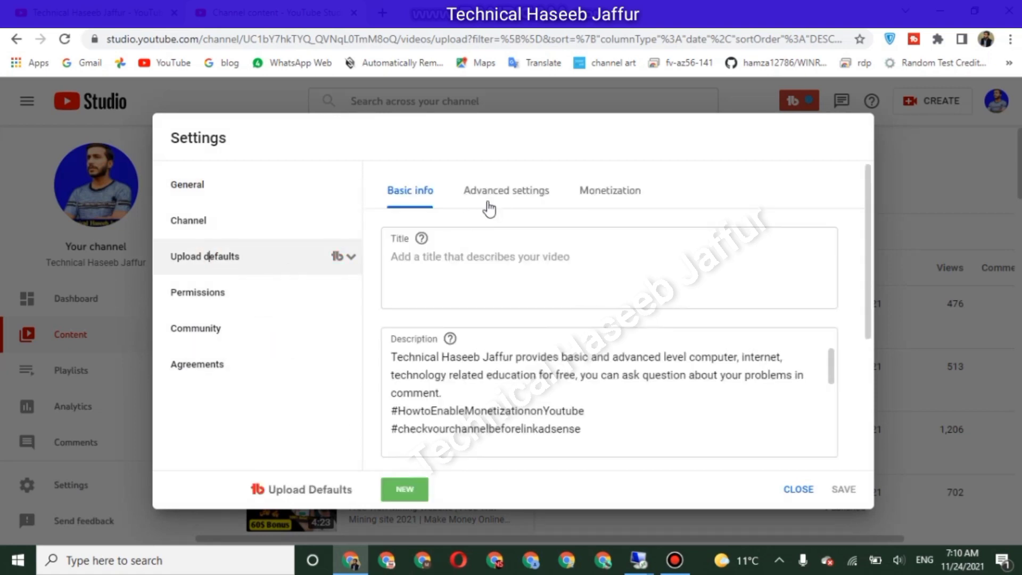
pyautogui.click(512, 191)
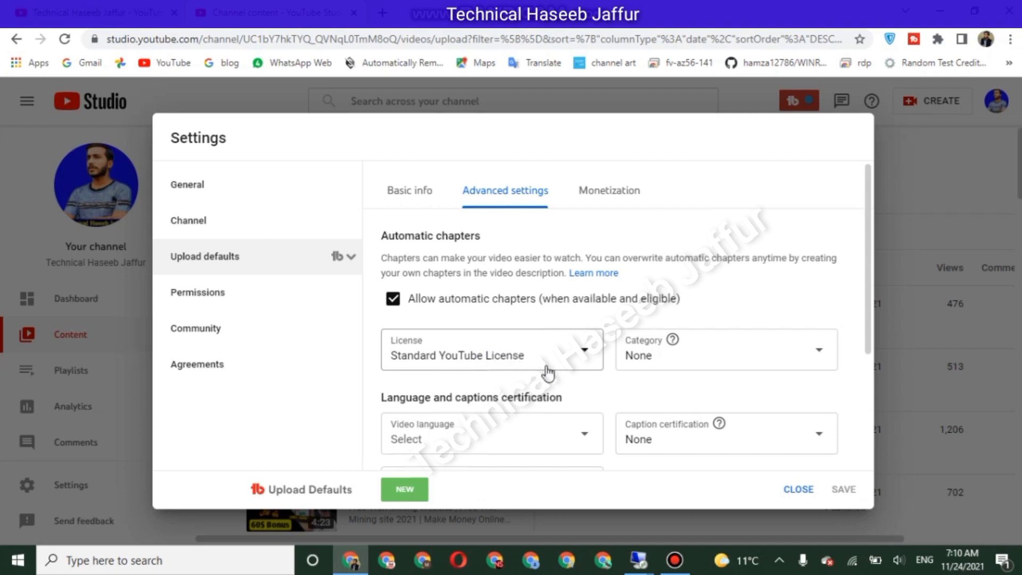
# Step: Set the default video category for uploads to Education
pyautogui.click(708, 365)
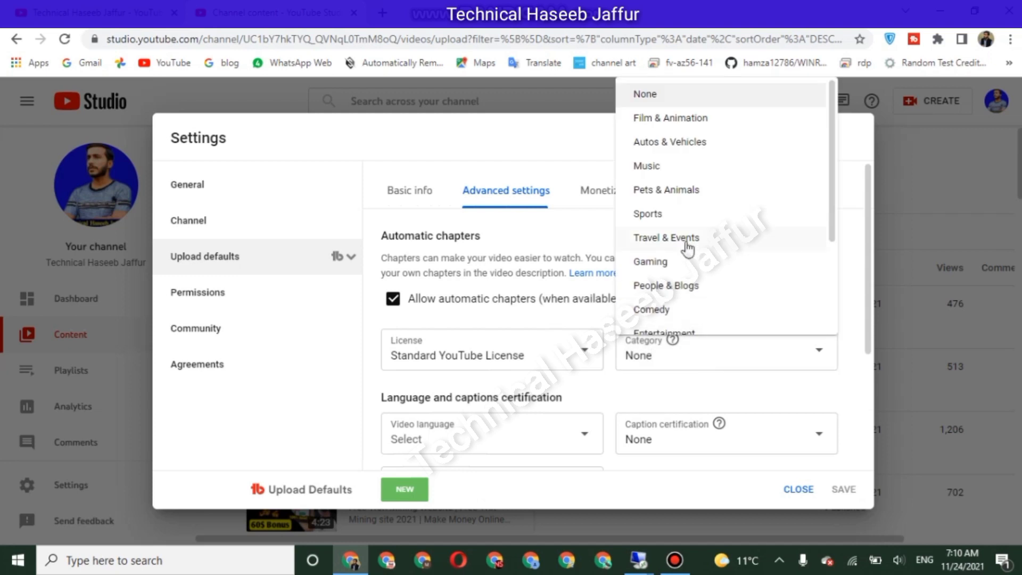
pyautogui.scroll(-3, 686, 245)
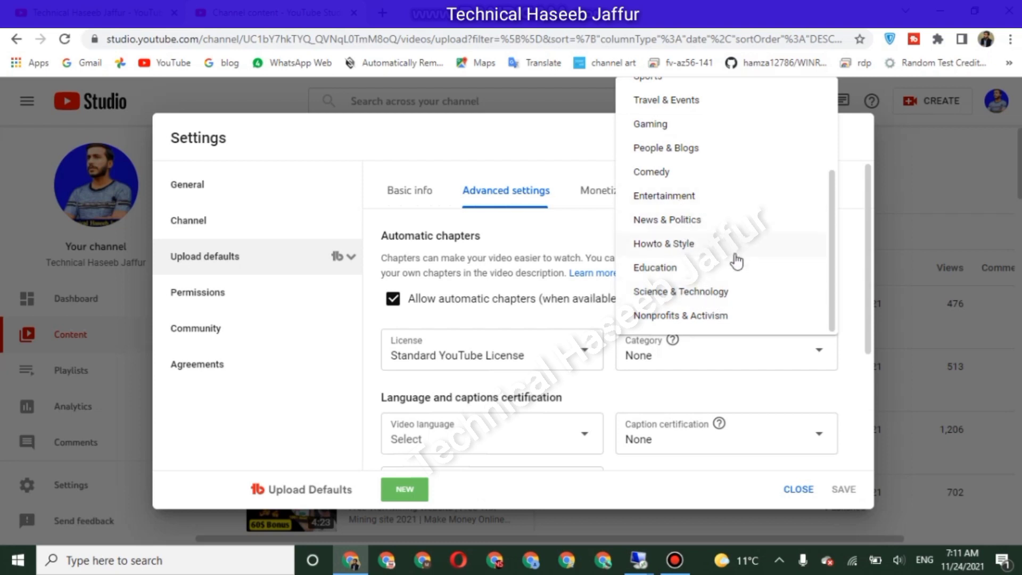
pyautogui.click(676, 270)
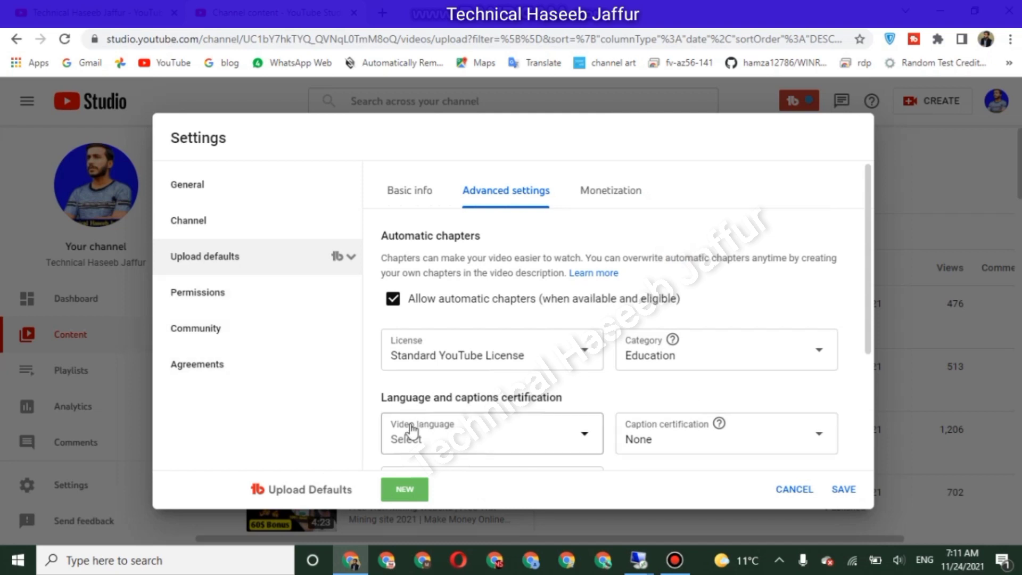
# Step: Set the default video language for uploads to Urdu
pyautogui.moveTo(425, 439); pyautogui.dragTo(429, 424)
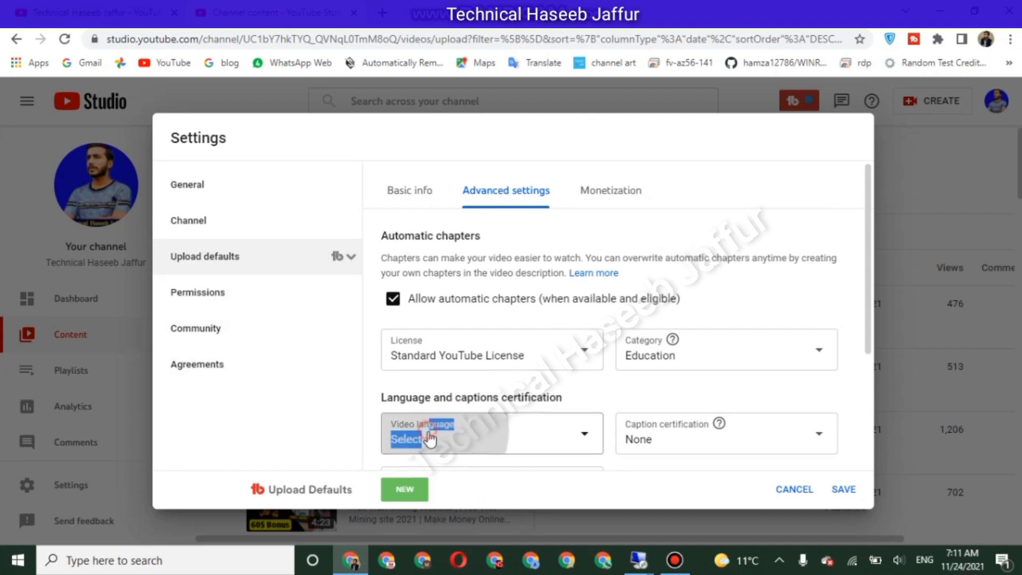
pyautogui.click(538, 444)
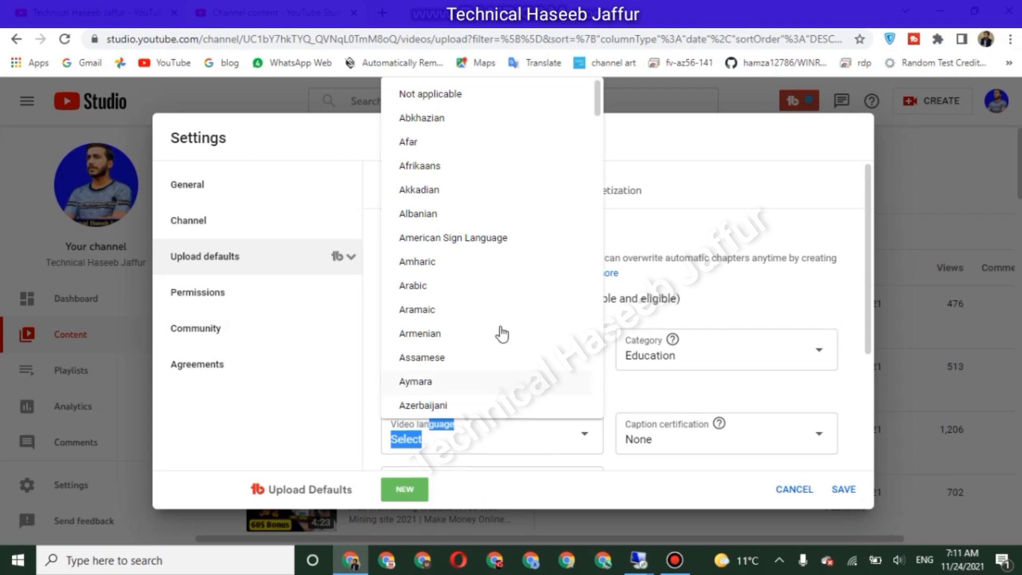
pyautogui.scroll(-1, 477, 292)
pyautogui.scroll(-13, 478, 291)
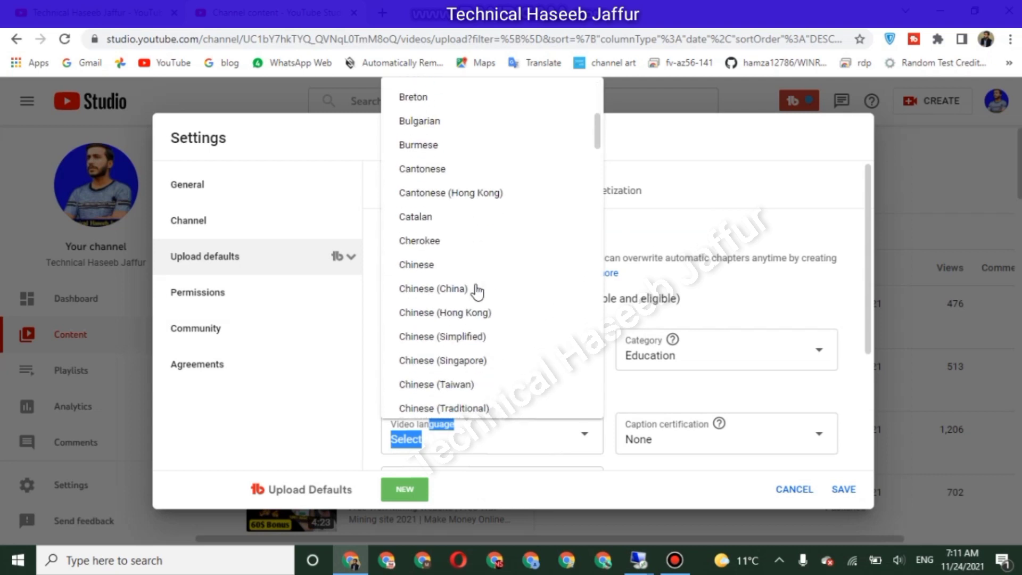
pyautogui.scroll(-1, 477, 292)
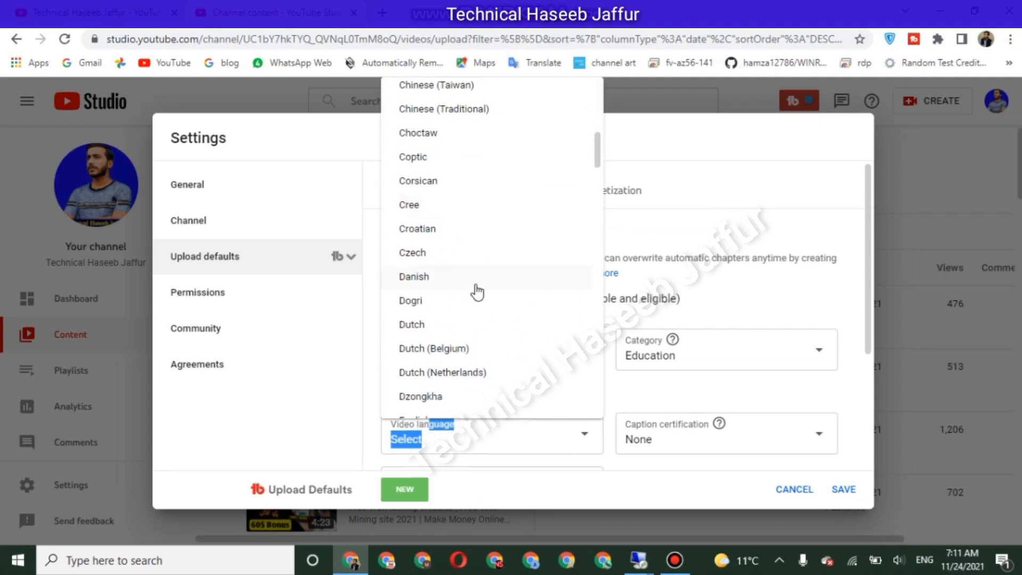
pyautogui.scroll(-7, 477, 291)
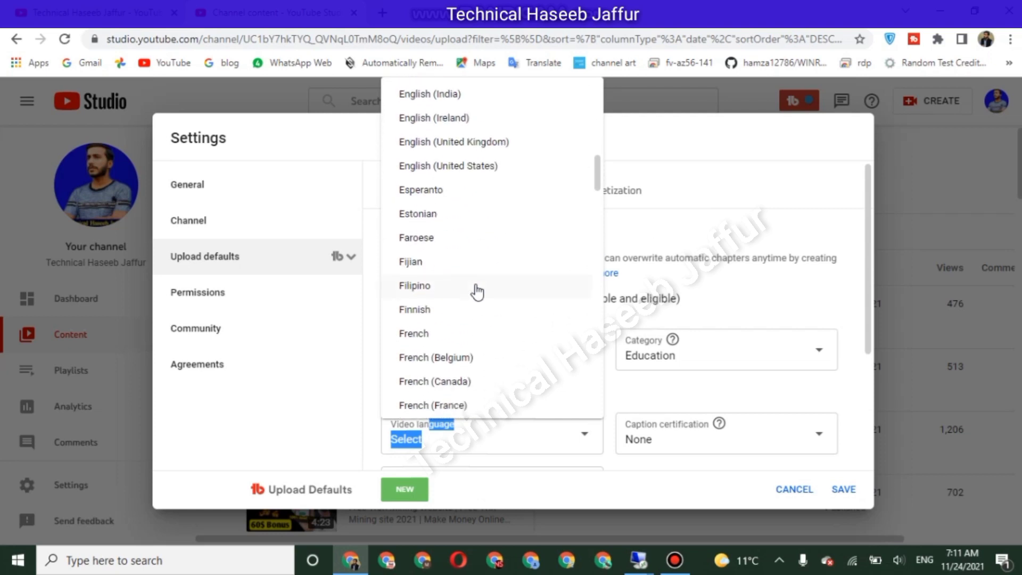
pyautogui.scroll(-7, 477, 292)
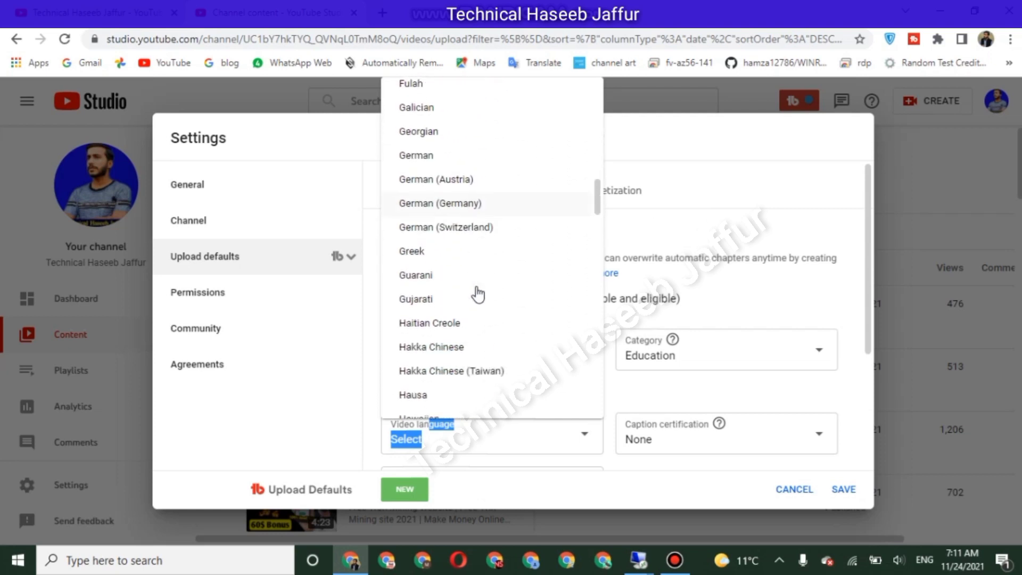
pyautogui.scroll(-6, 477, 293)
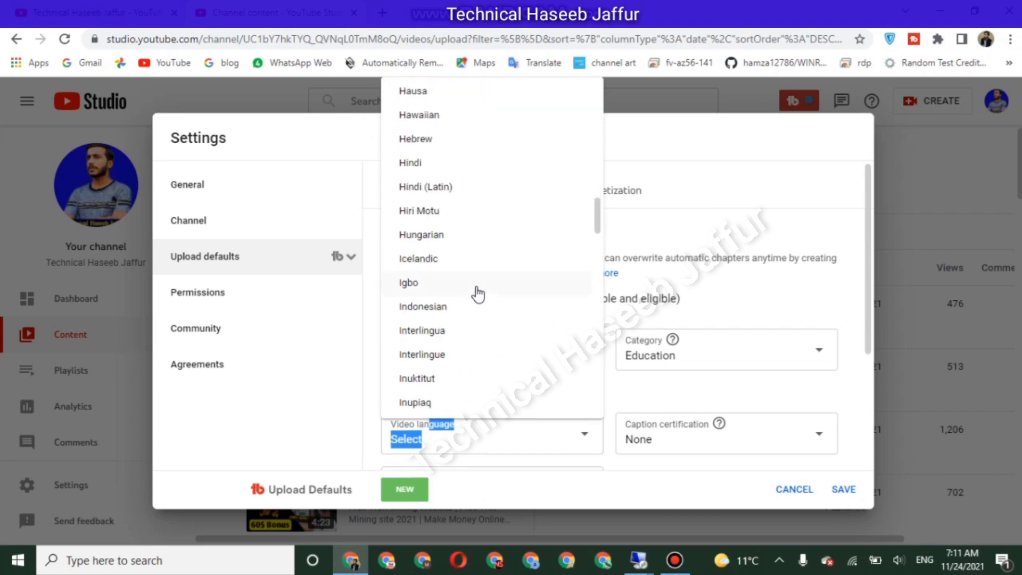
pyautogui.scroll(-4, 478, 294)
pyautogui.scroll(-9, 477, 294)
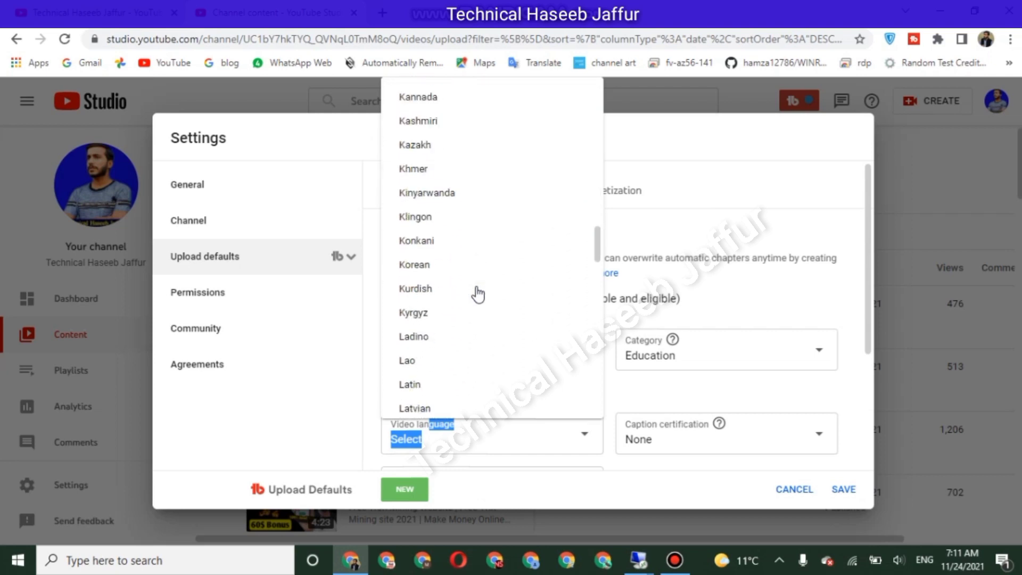
pyautogui.scroll(-16, 480, 294)
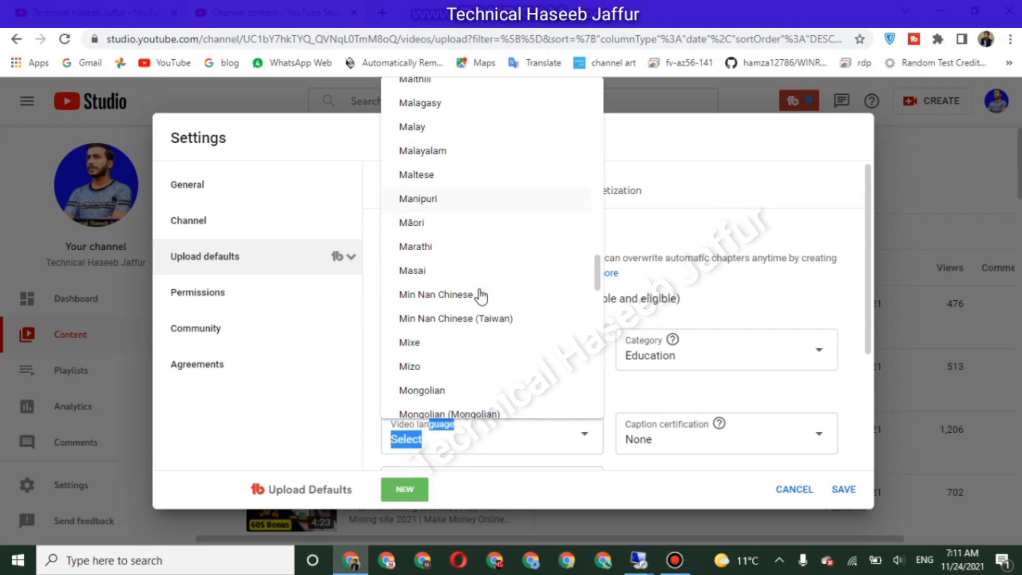
pyautogui.scroll(-5, 480, 296)
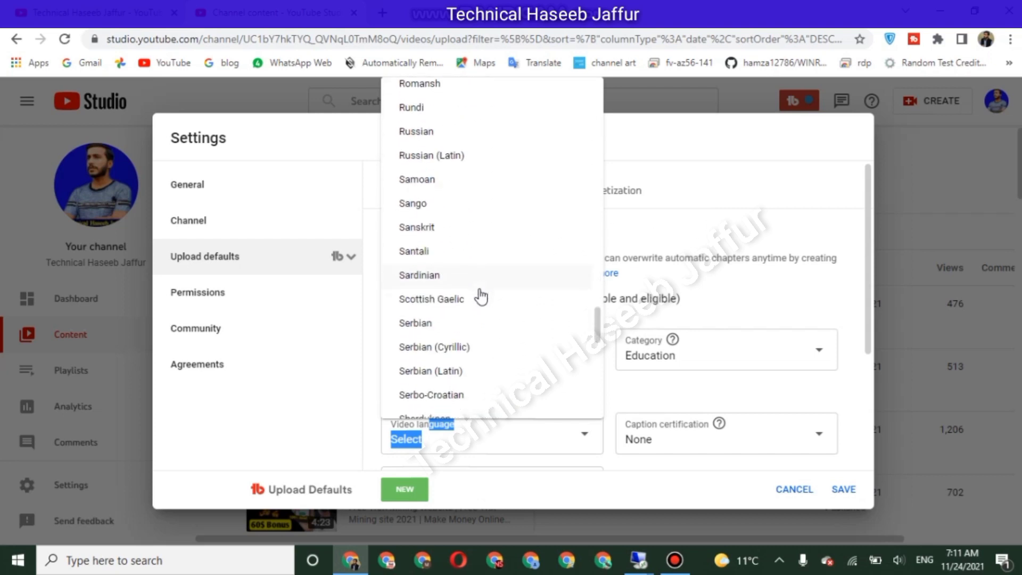
pyautogui.scroll(-6, 480, 295)
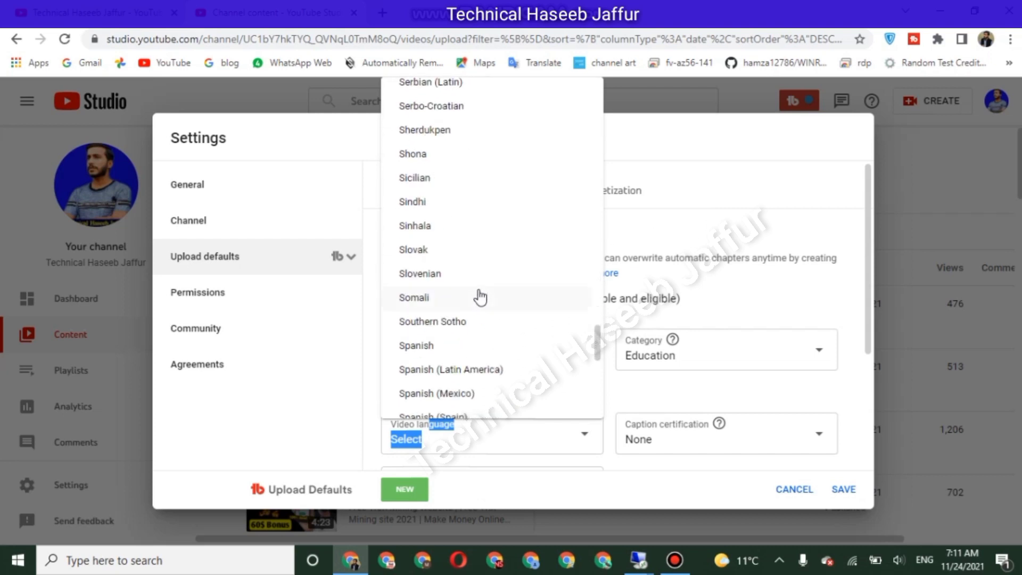
pyautogui.scroll(-6, 480, 297)
pyautogui.scroll(-12, 480, 297)
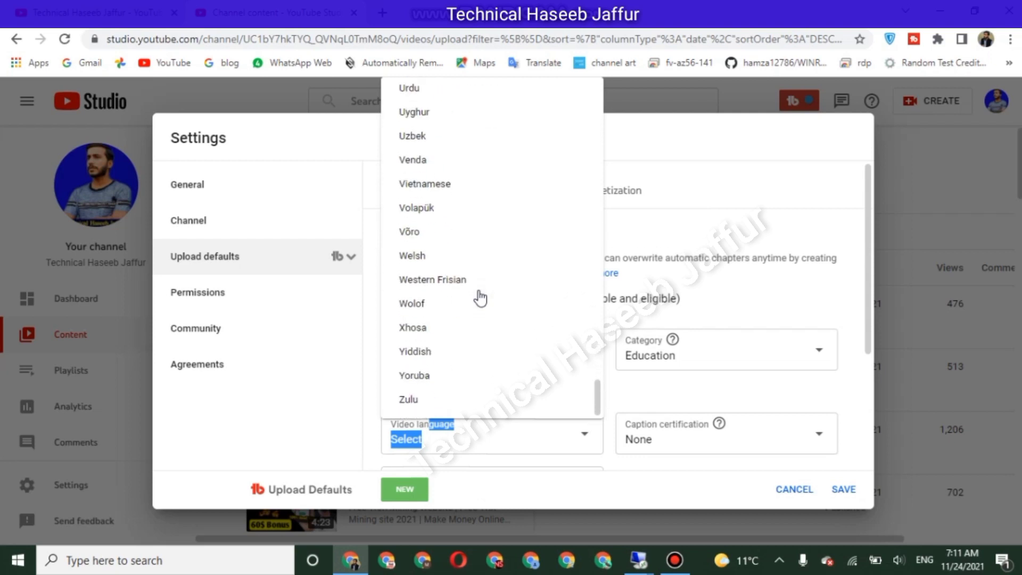
pyautogui.scroll(2, 457, 282)
pyautogui.scroll(3, 423, 211)
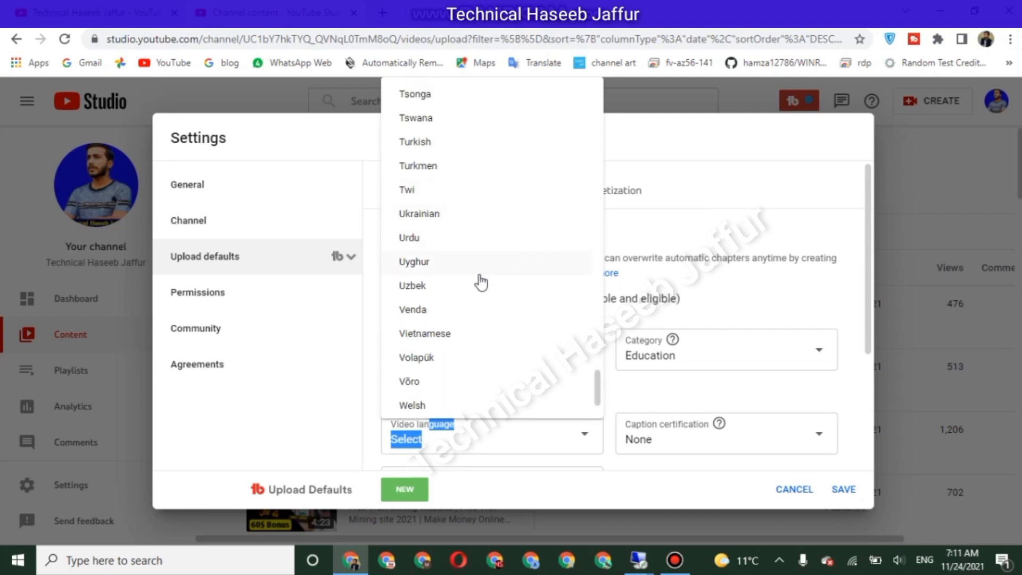
pyautogui.click(409, 240)
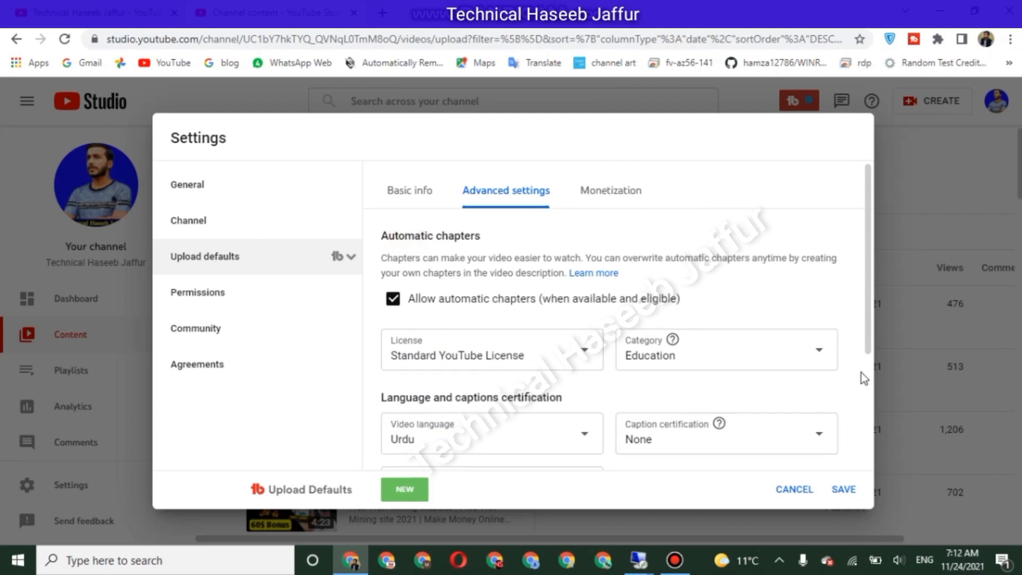
# Step: Set the default title and description language to English (India) and save the settings
pyautogui.scroll(-3, 861, 374)
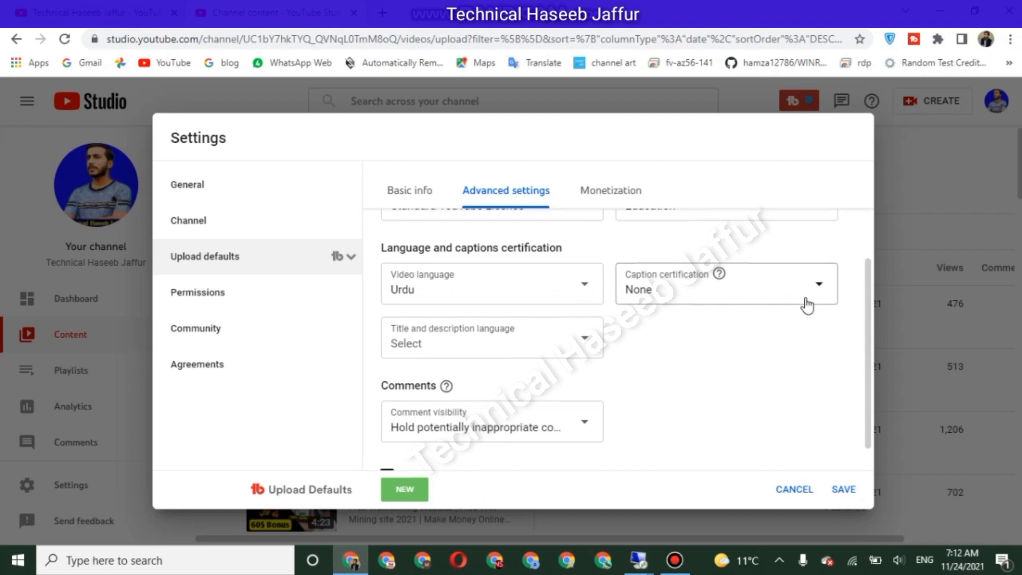
pyautogui.click(504, 355)
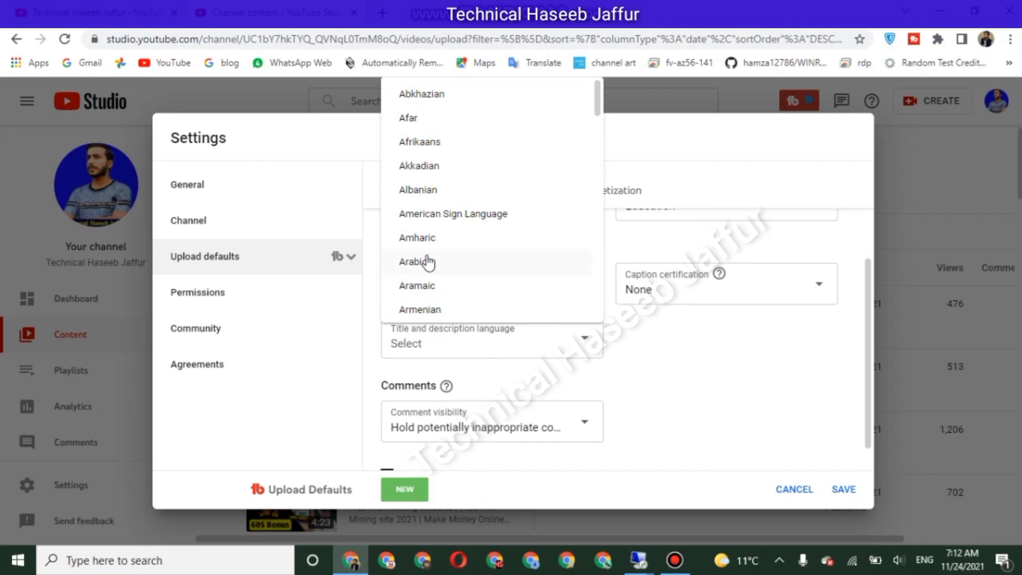
pyautogui.scroll(-5, 438, 226)
pyautogui.scroll(-10, 438, 226)
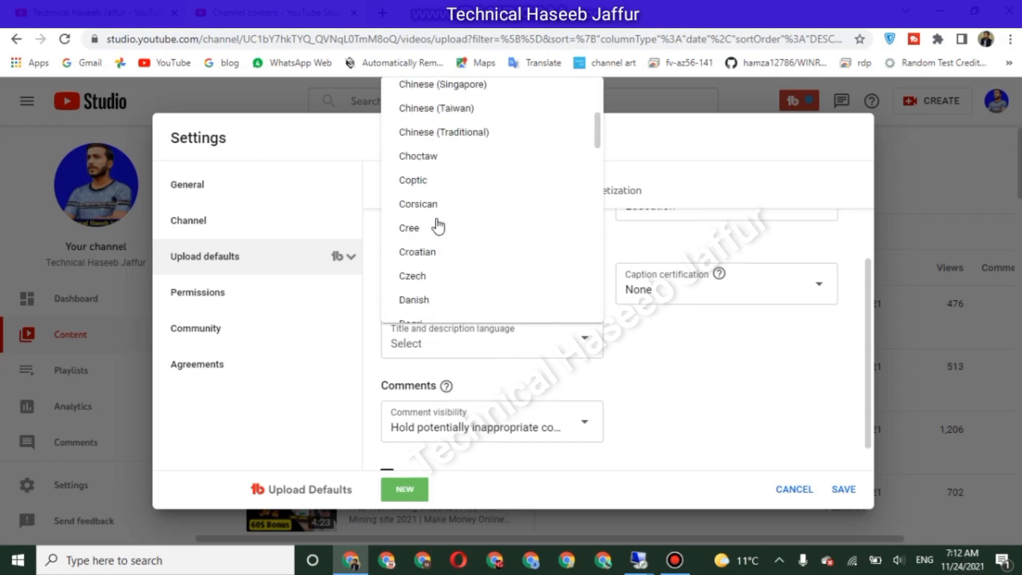
pyautogui.scroll(-4, 438, 227)
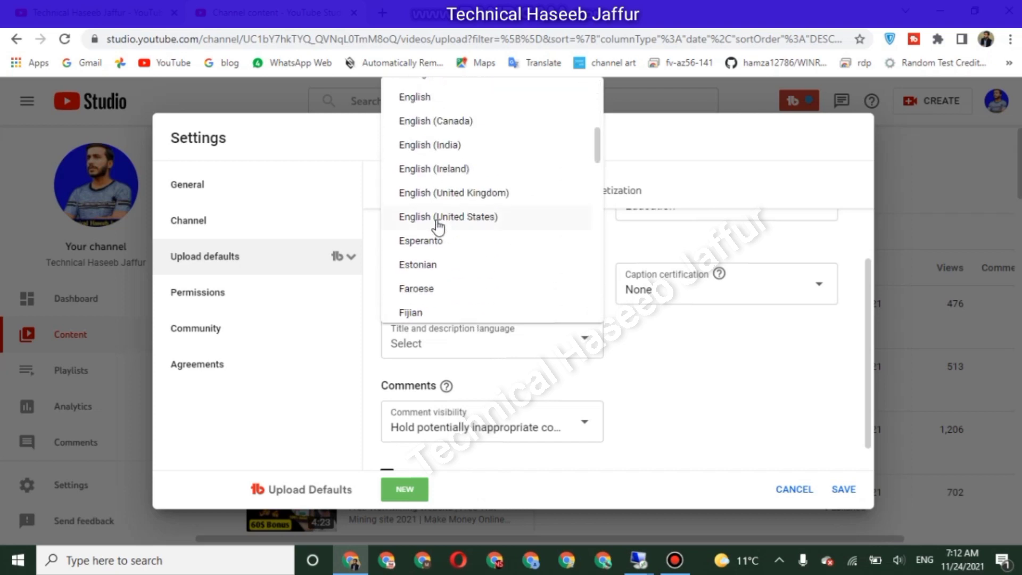
pyautogui.scroll(3, 441, 208)
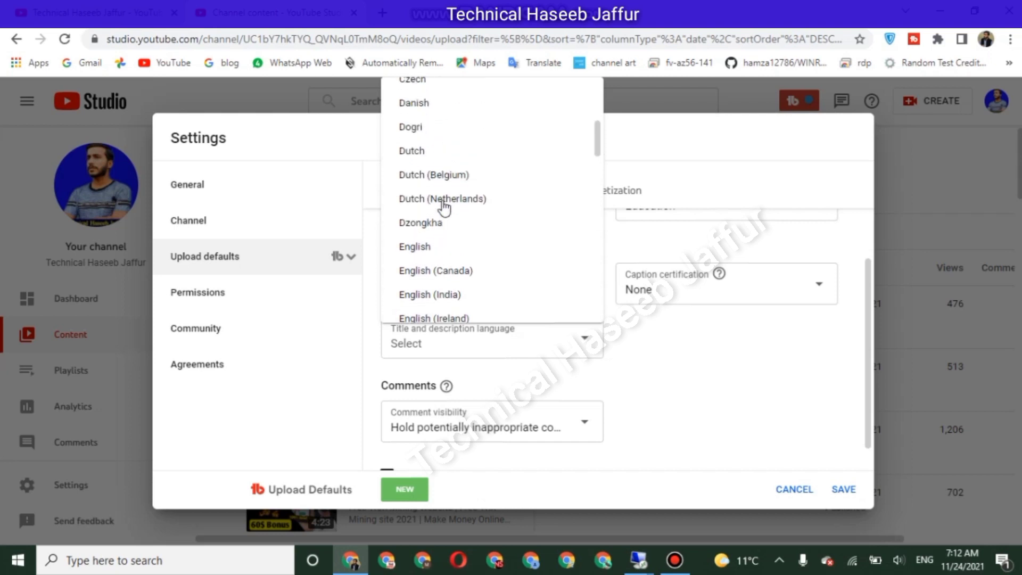
pyautogui.click(439, 299)
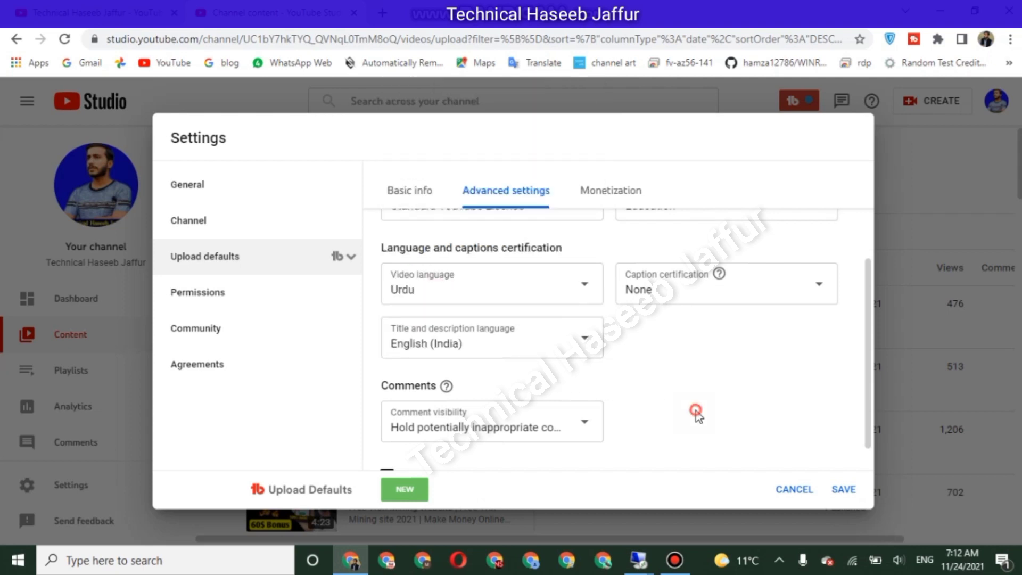
pyautogui.scroll(-2, 695, 411)
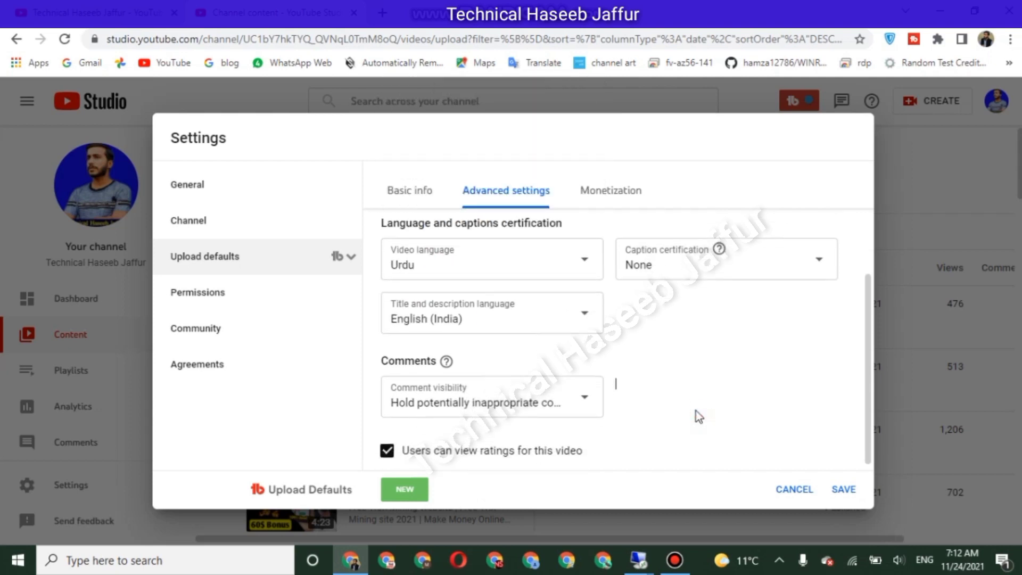
pyautogui.click(844, 492)
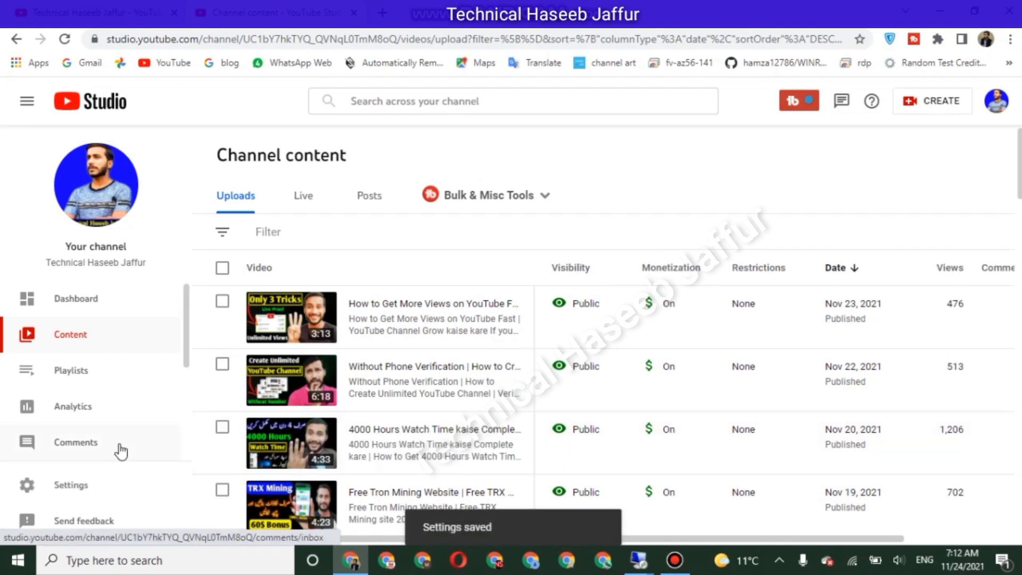
# Step: Enable non-skippable video ads in the monetization upload defaults and save the settings
pyautogui.click(77, 486)
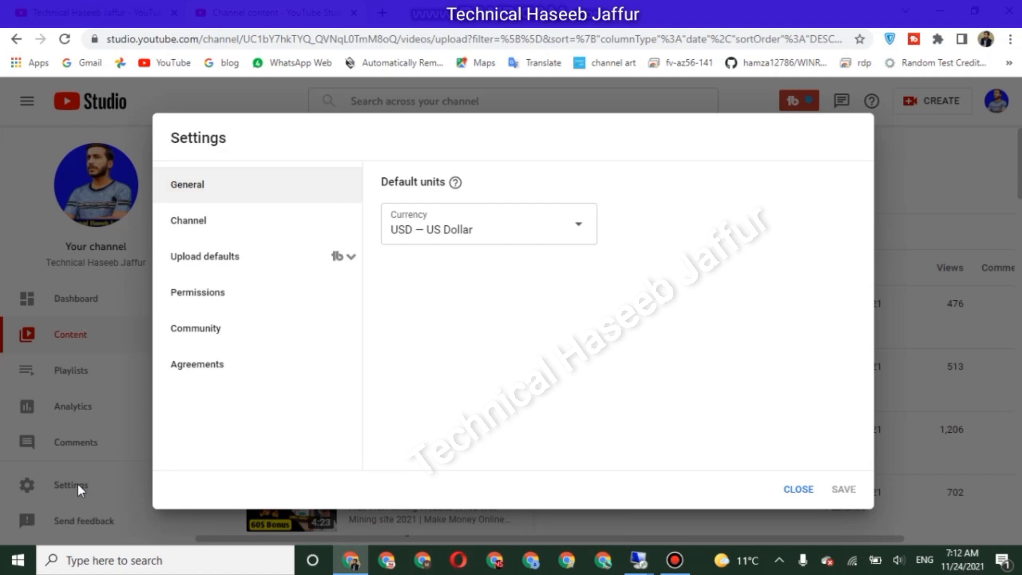
pyautogui.click(230, 269)
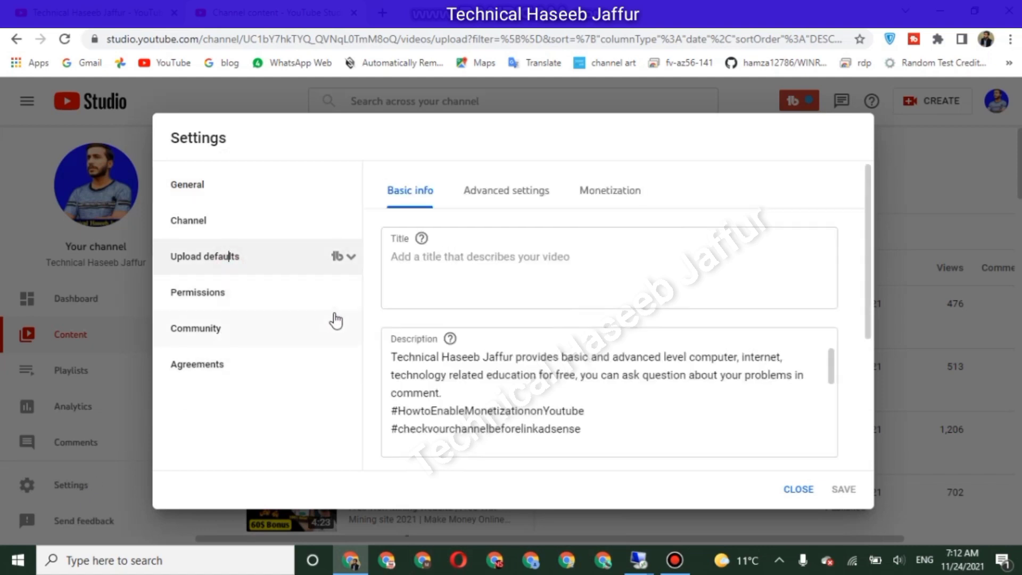
pyautogui.click(621, 198)
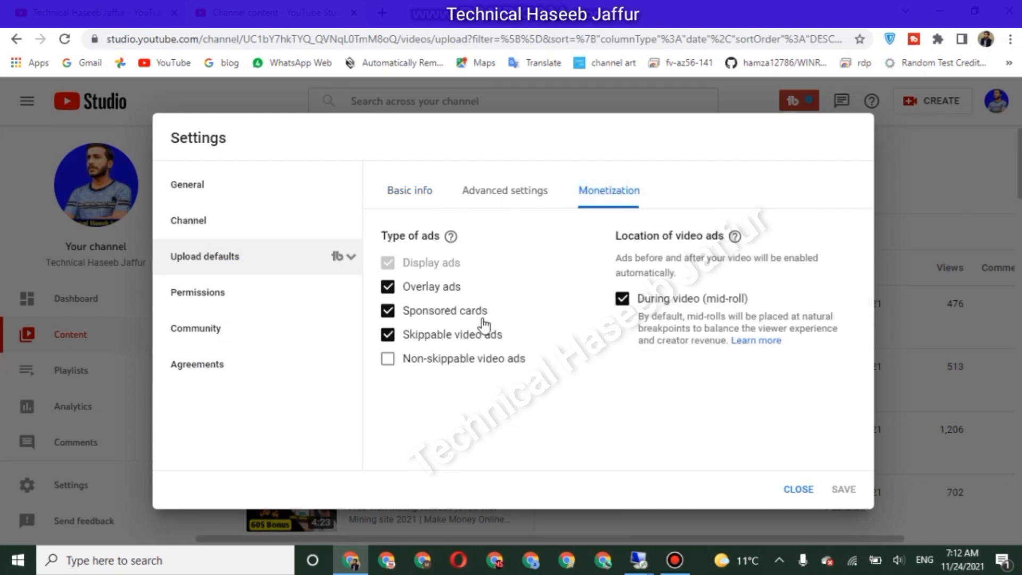
pyautogui.click(427, 360)
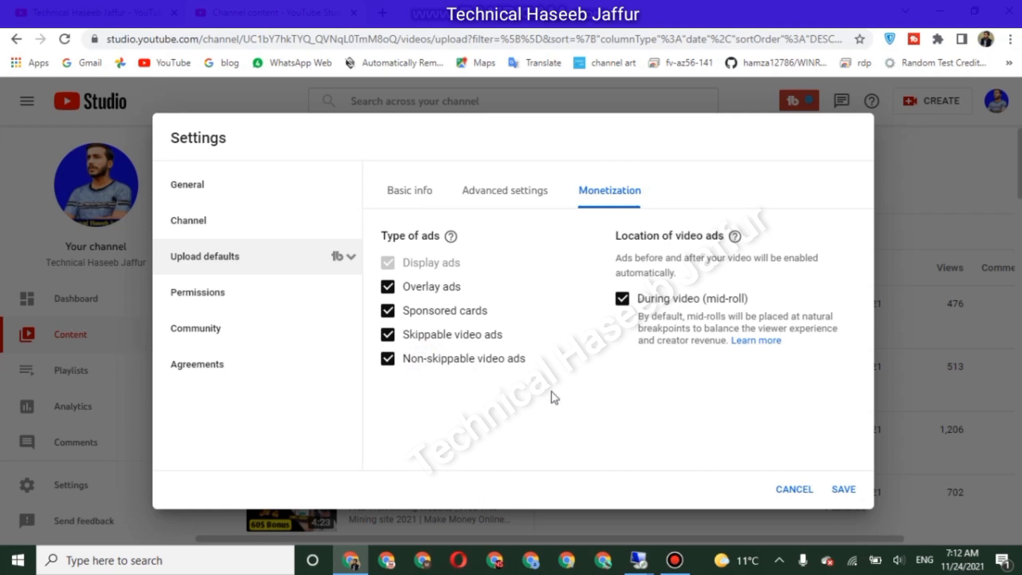
pyautogui.click(846, 491)
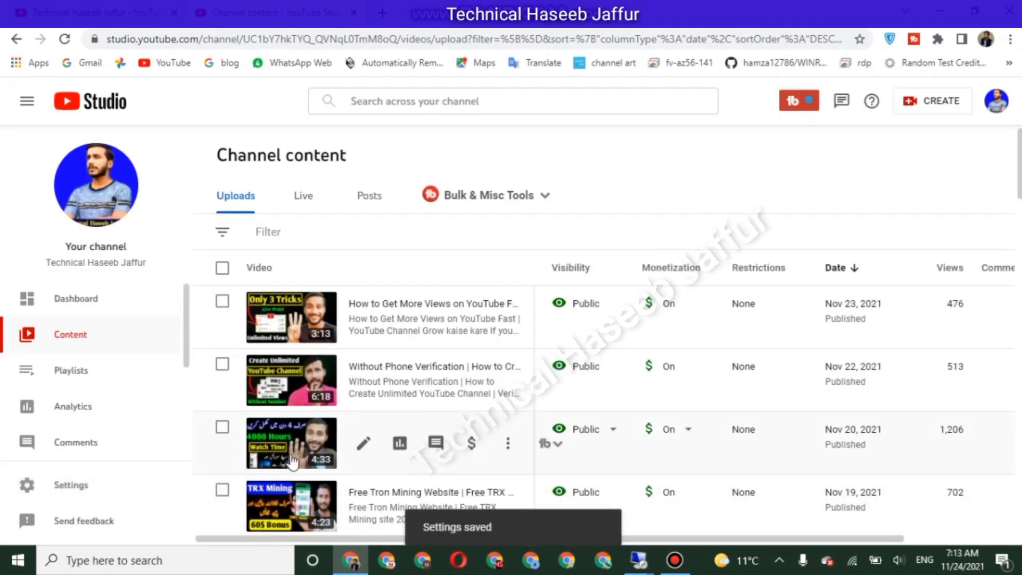
# Step: Reopen the channel settings and examine the default description, visibility and tags in the upload defaults' basic info
pyautogui.click(78, 488)
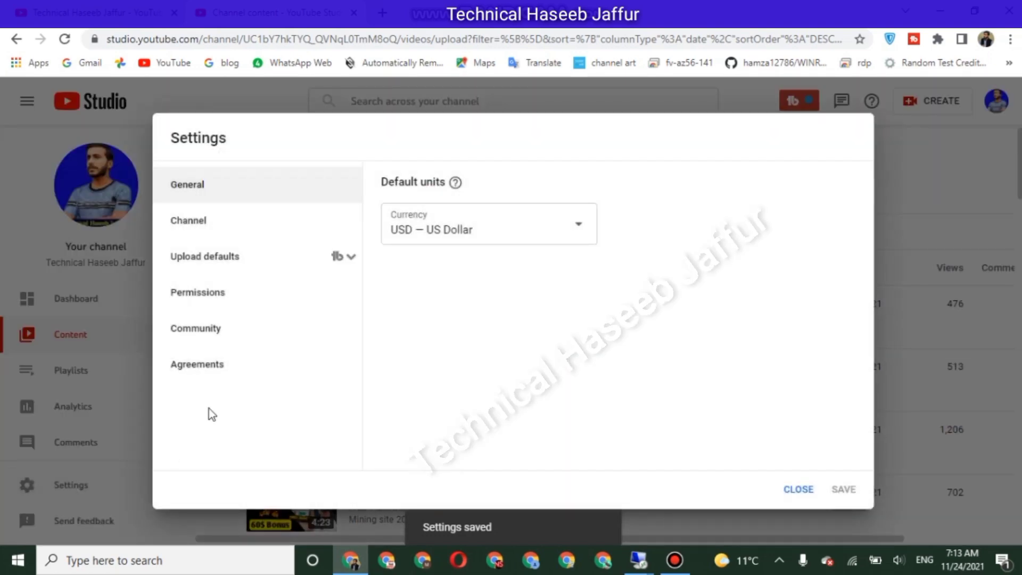
pyautogui.click(218, 259)
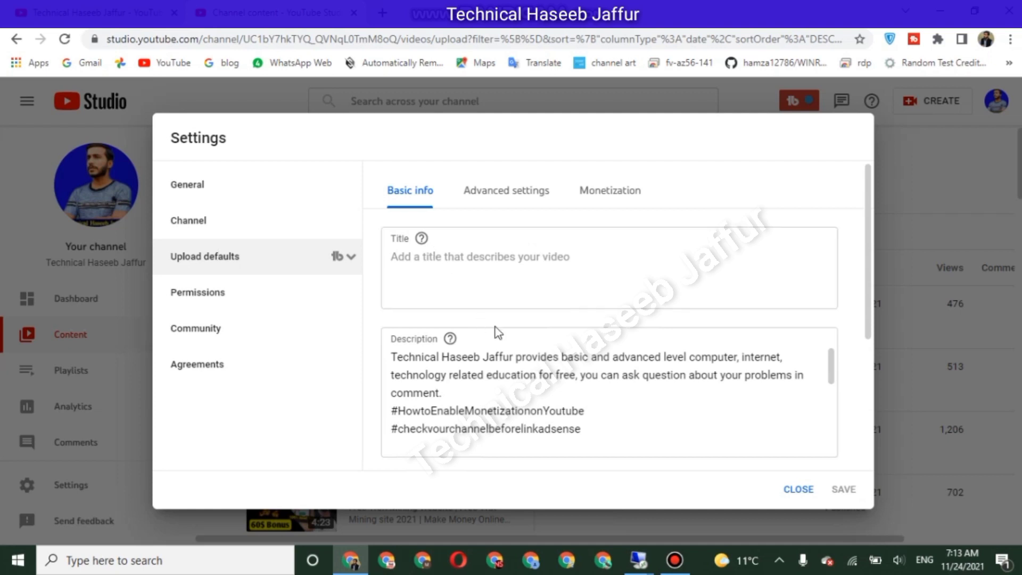
pyautogui.scroll(-3, 500, 382)
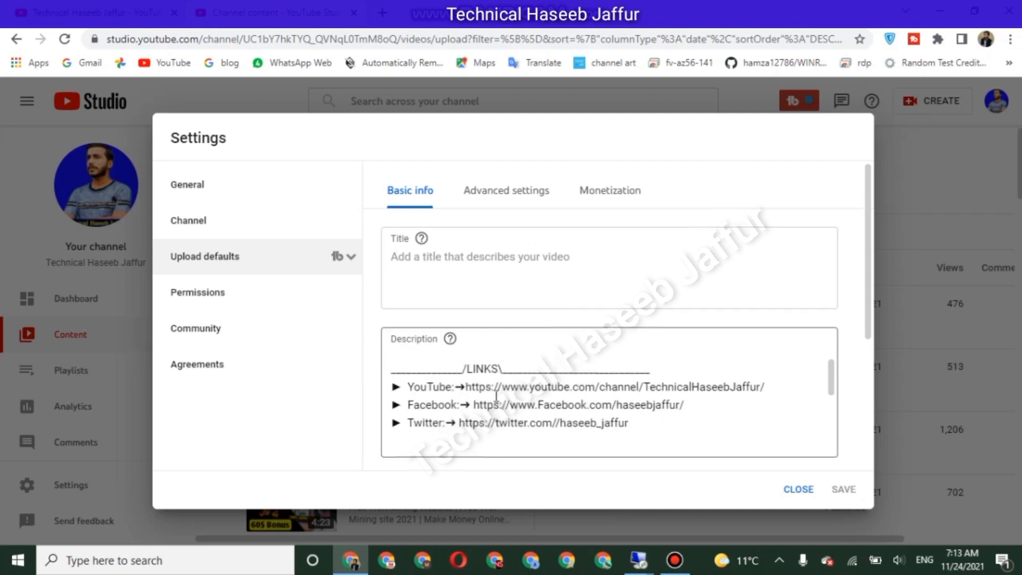
pyautogui.scroll(4, 517, 392)
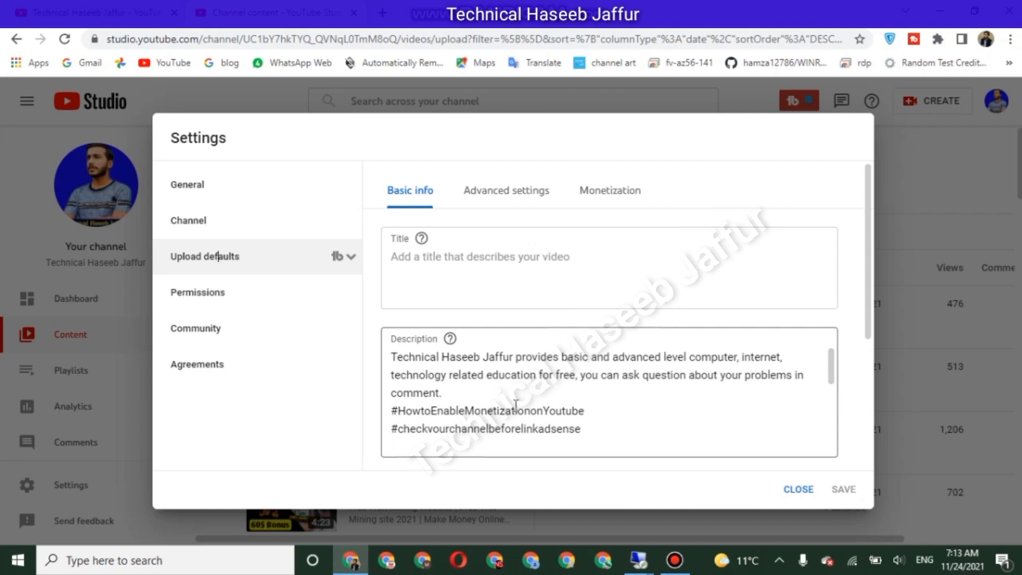
pyautogui.scroll(-3, 420, 414)
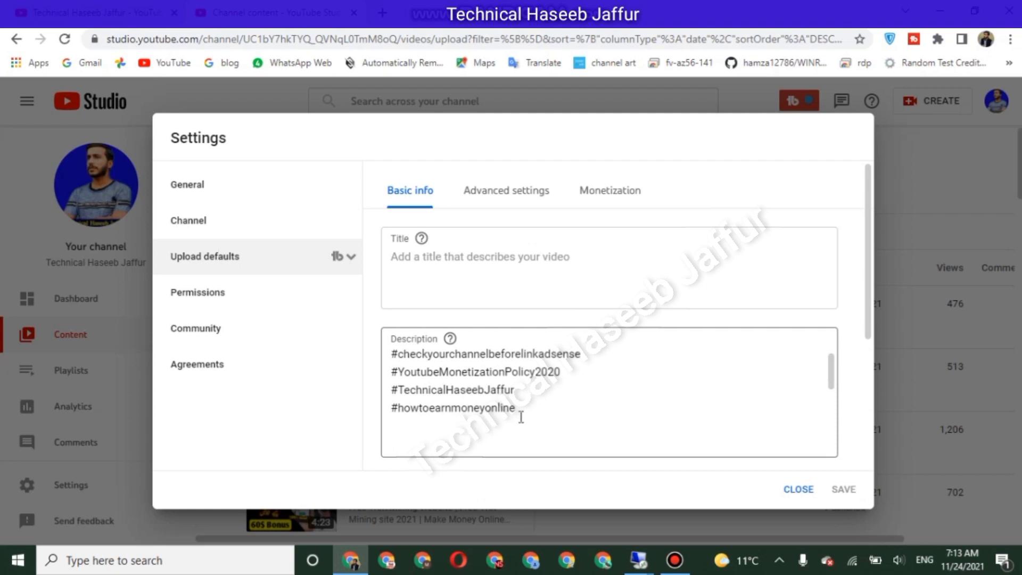
pyautogui.scroll(-3, 521, 417)
pyautogui.scroll(3, 522, 414)
pyautogui.scroll(-3, 473, 396)
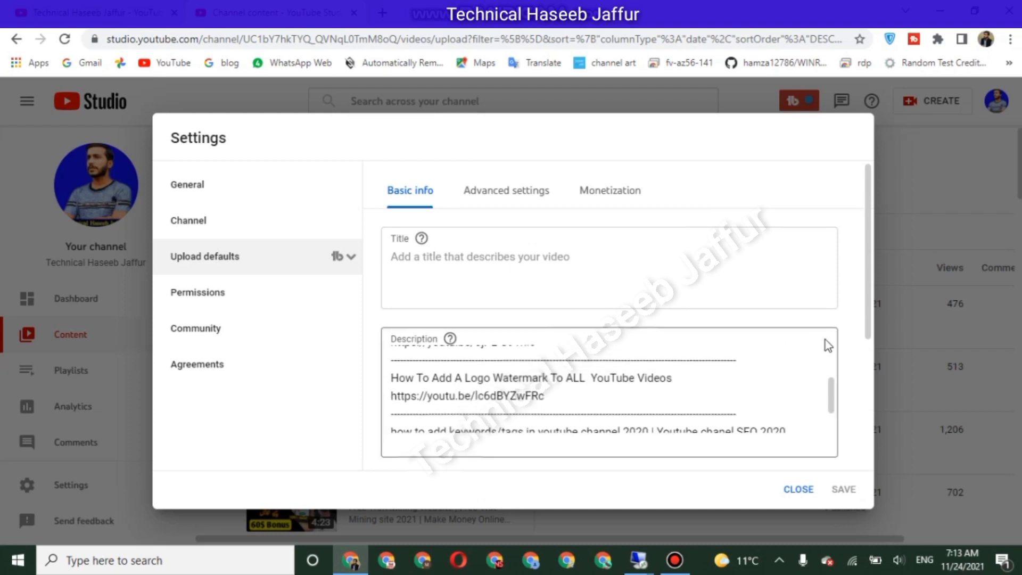
pyautogui.scroll(-5, 486, 472)
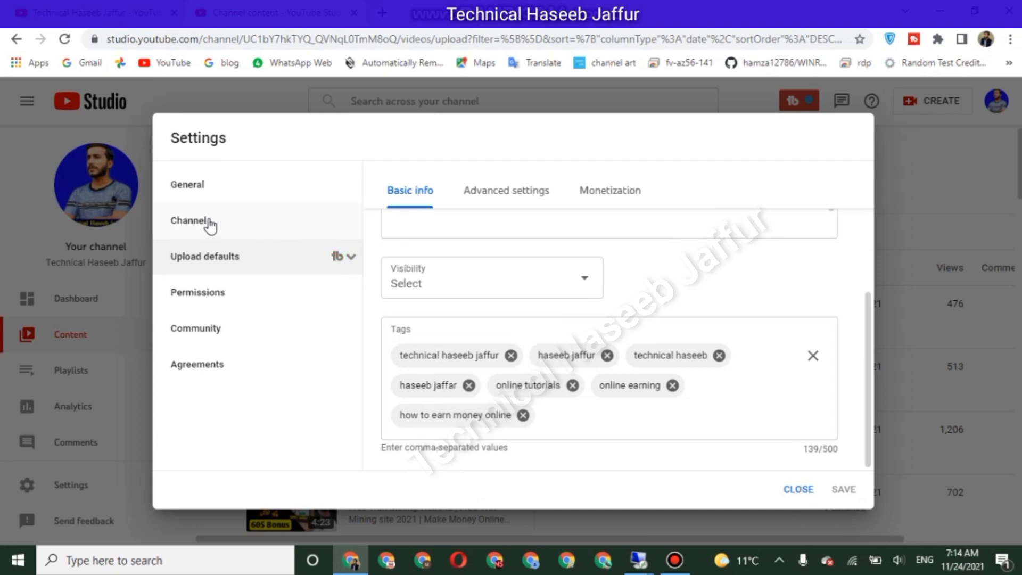
# Step: Review the country of residence and the keywords in the channel's basic info settings
pyautogui.click(199, 221)
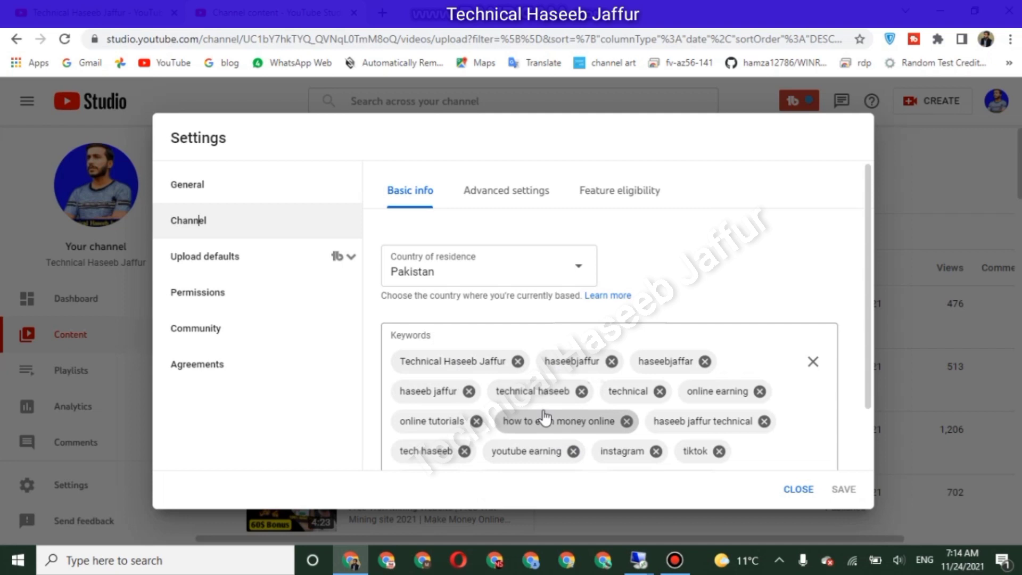
pyautogui.scroll(-2, 544, 418)
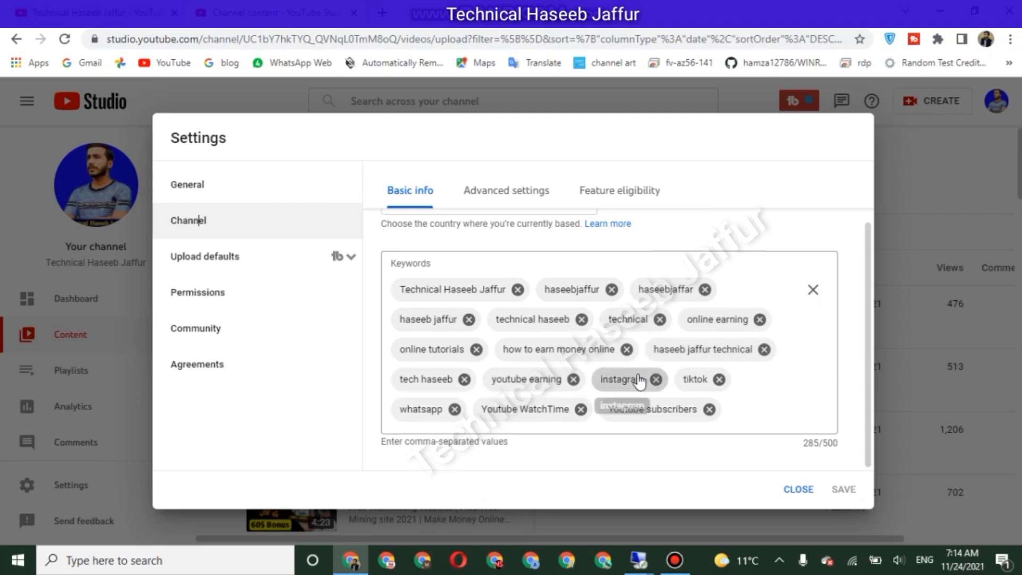
pyautogui.scroll(2, 510, 360)
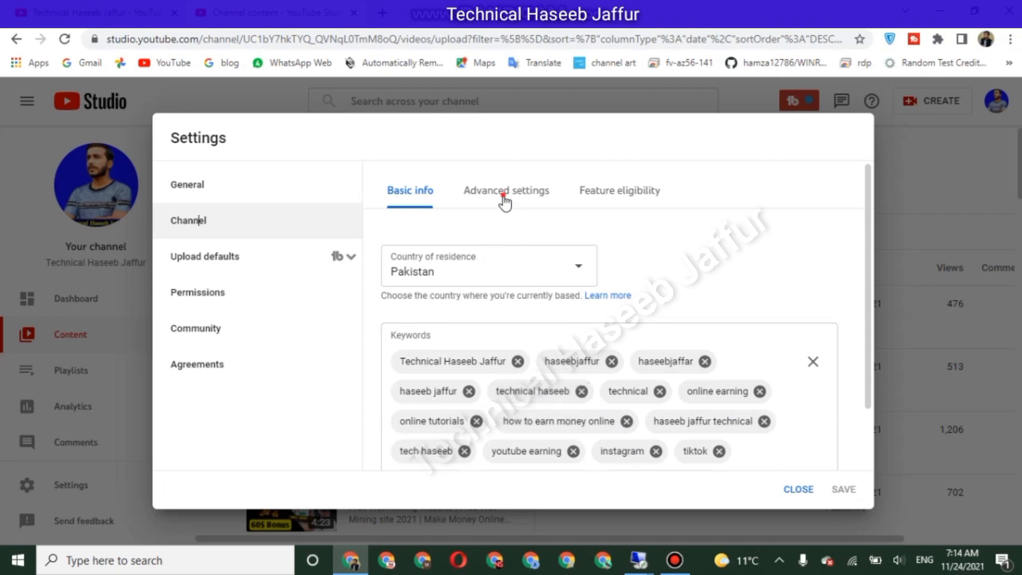
# Step: Check the channel's made-for-kids audience setting and its feature eligibility, and close the settings
pyautogui.click(504, 201)
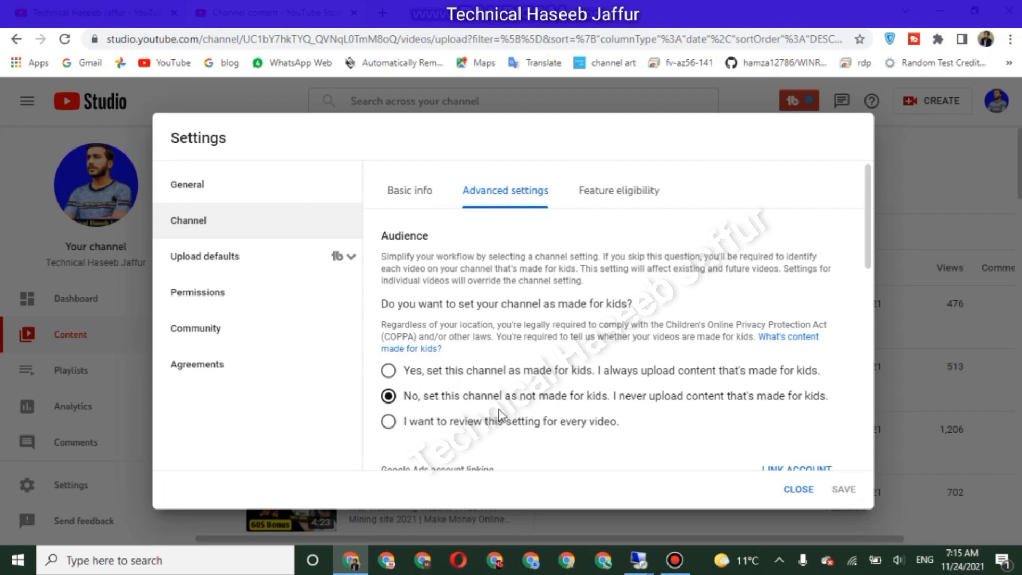
pyautogui.click(615, 199)
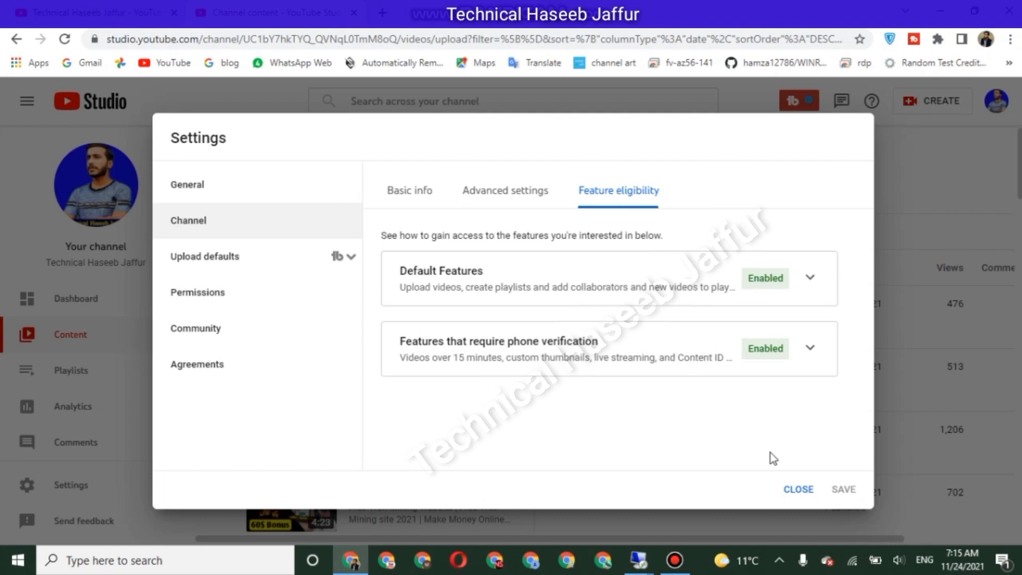
pyautogui.click(796, 487)
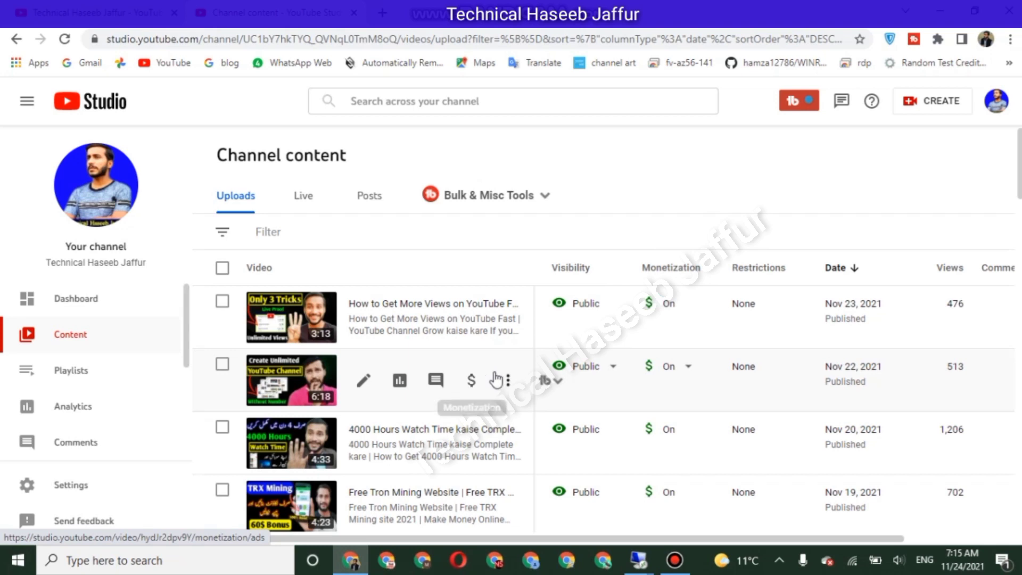
# Step: Switch to the channel's public YouTube page and dismiss the account menu
pyautogui.click(111, 8)
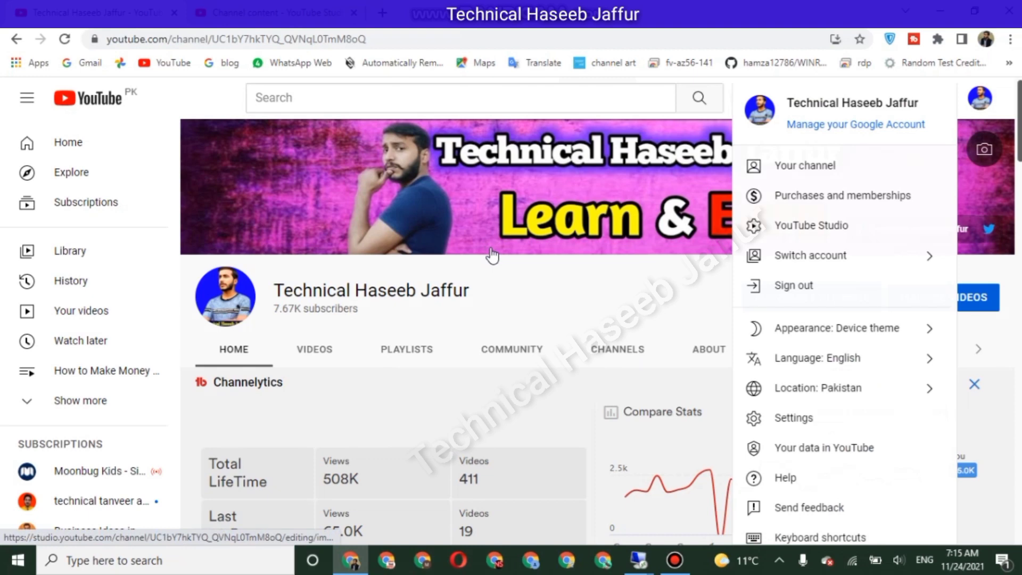
pyautogui.click(989, 91)
pyautogui.click(989, 91)
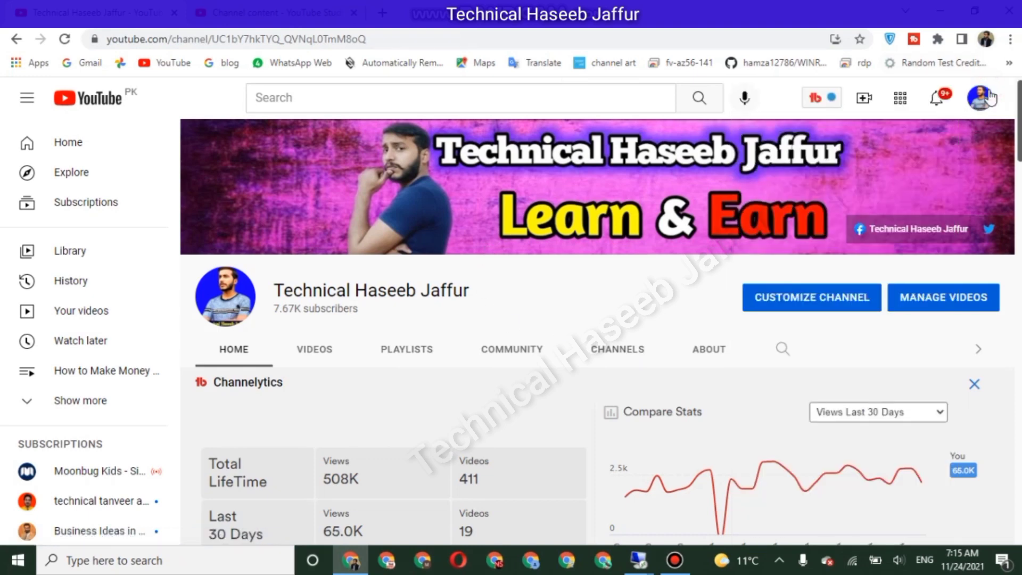